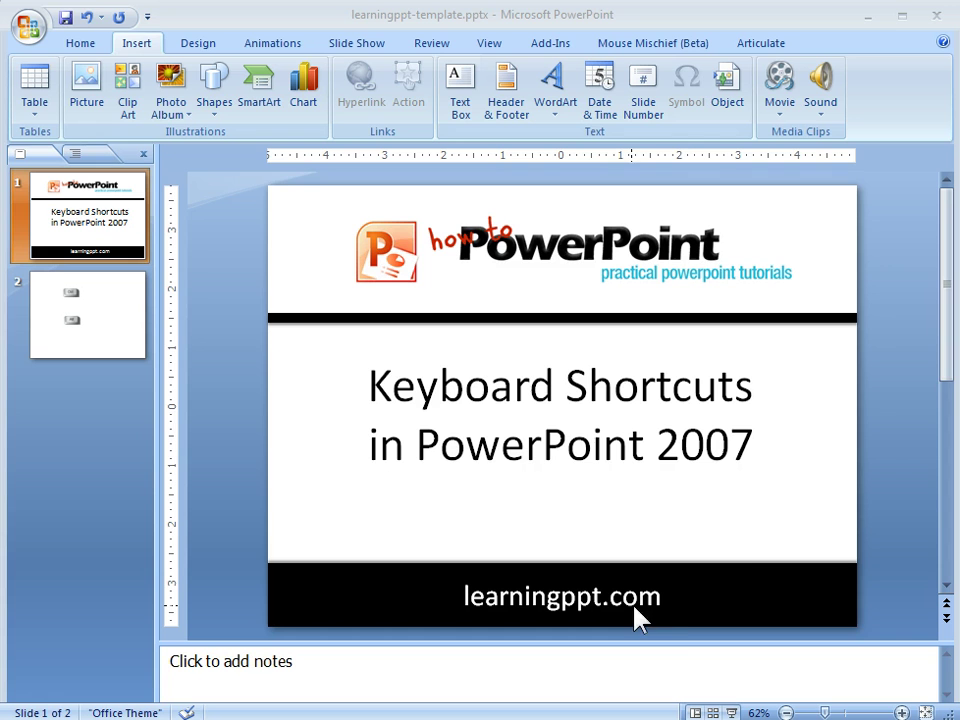
Step: Show slide 2 and select, then deselect, its Ctrl and Alt key pictures
{"action": "left_click", "coordinate": [112, 315]}
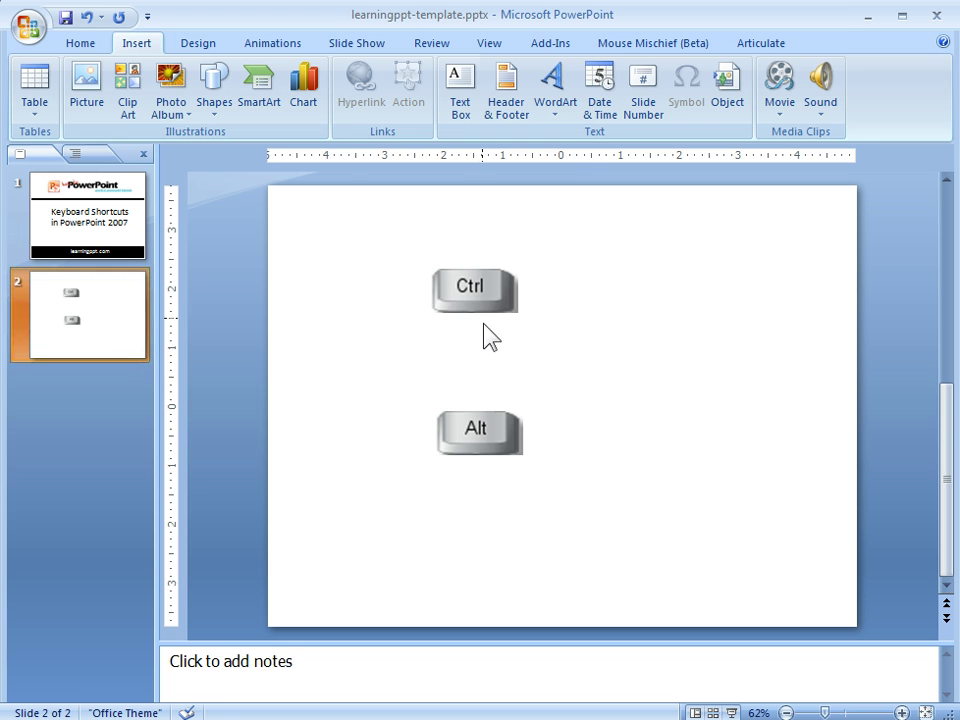
{"action": "left_click", "coordinate": [482, 285]}
{"action": "left_click", "coordinate": [476, 432]}
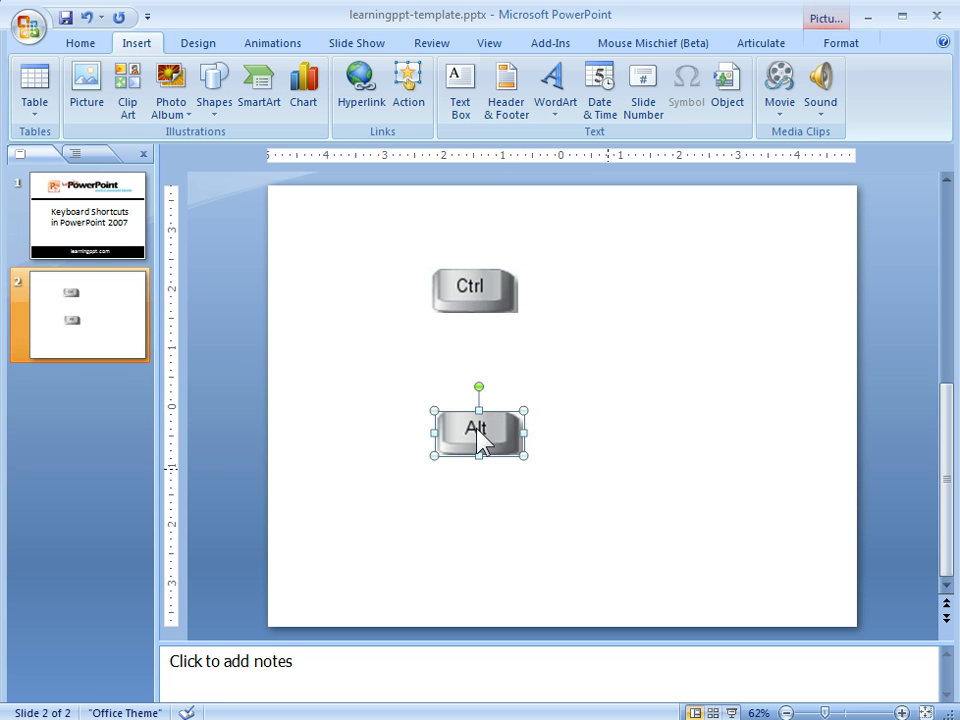
{"action": "left_click", "coordinate": [735, 557]}
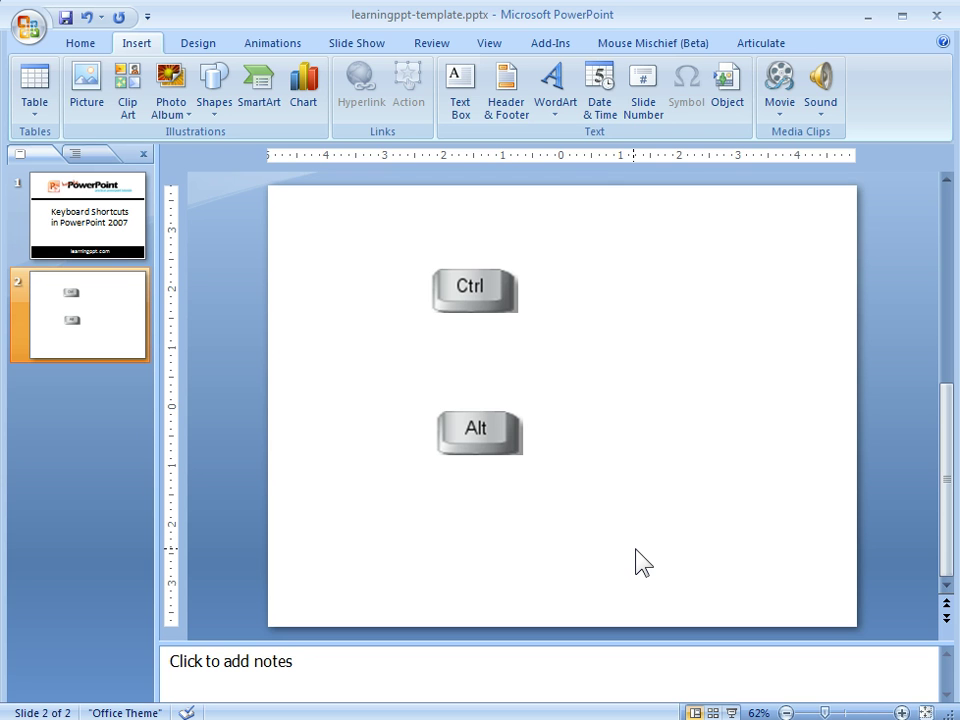
{"action": "left_click", "coordinate": [80, 45]}
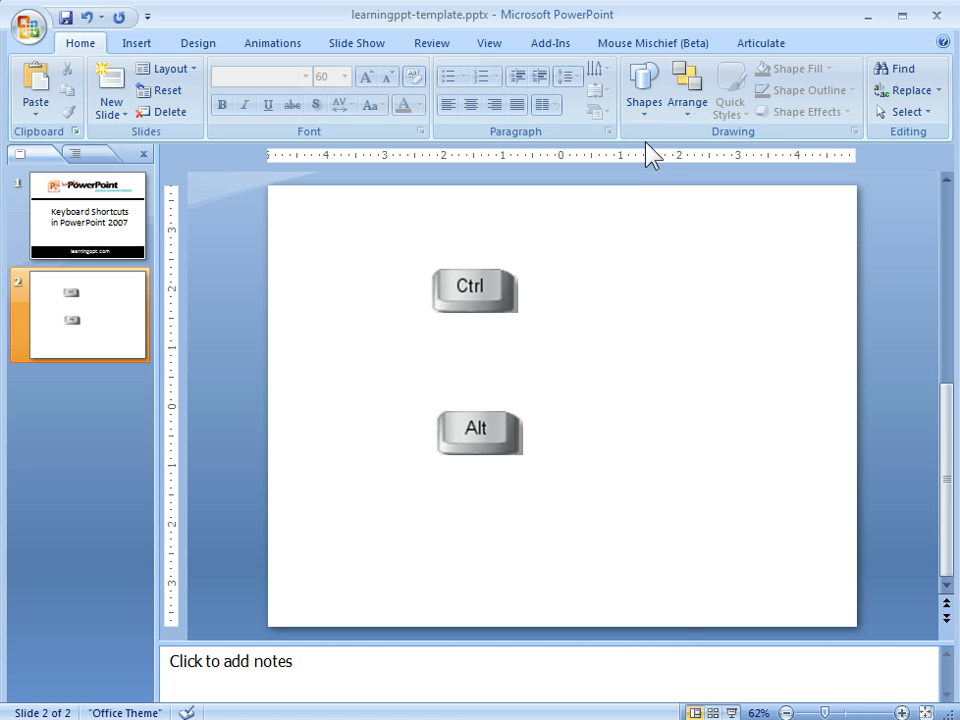
Step: Draw a blue oval circle to the right of the Ctrl and Alt keys and select it
{"action": "left_click", "coordinate": [645, 105]}
{"action": "left_click", "coordinate": [717, 150]}
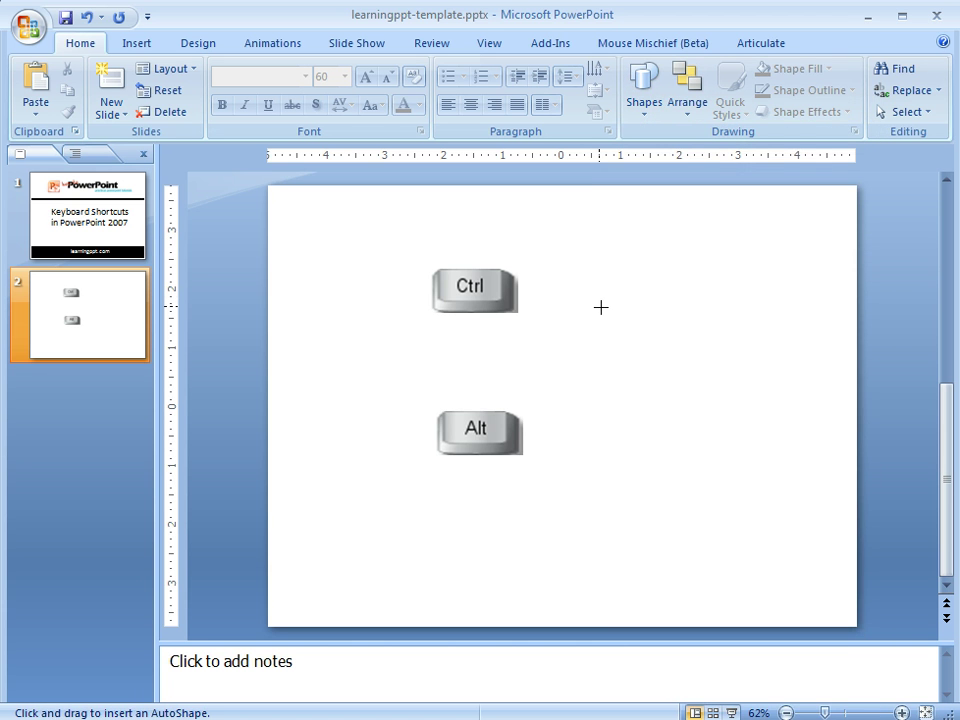
{"action": "mouse_move", "coordinate": [601, 298]}
{"action": "left_mouse_down"}
{"action": "mouse_move", "coordinate": [759, 451]}
{"action": "mouse_move", "coordinate": [717, 457]}
{"action": "left_mouse_up"}
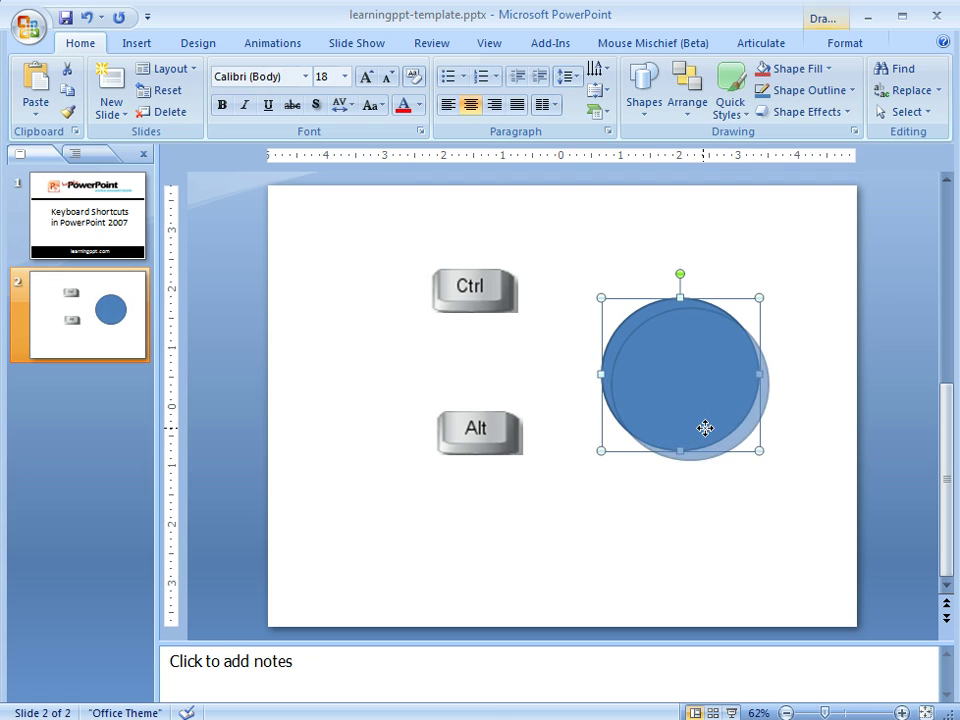
{"action": "left_click", "coordinate": [648, 566]}
{"action": "left_click", "coordinate": [666, 405]}
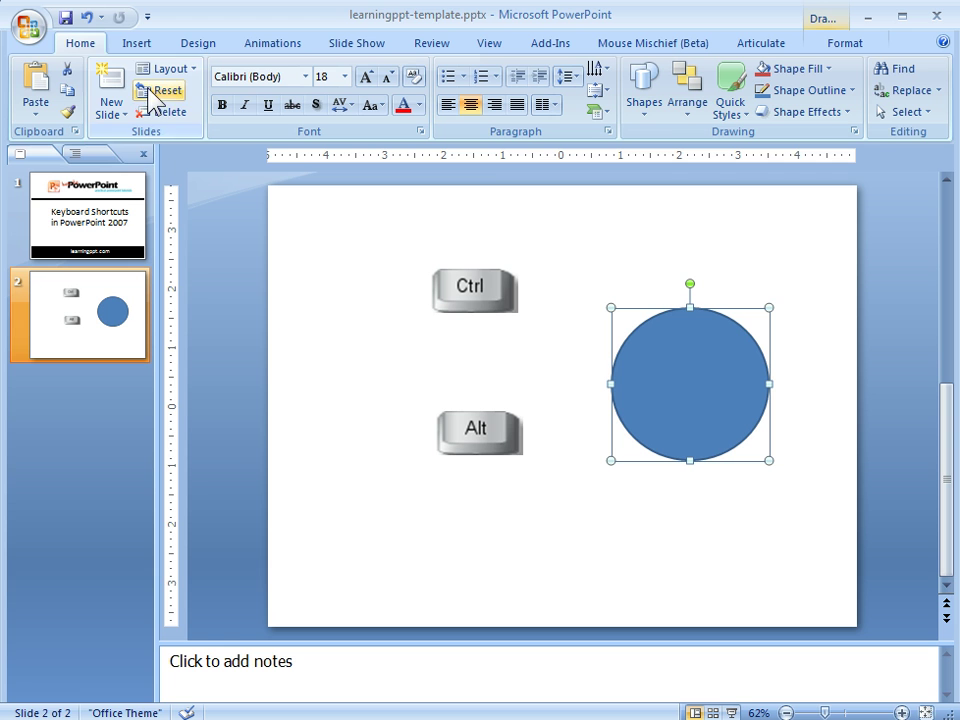
Step: Copy the circle to the Office Clipboard pane, then paste and delete a duplicate
{"action": "left_click", "coordinate": [75, 132]}
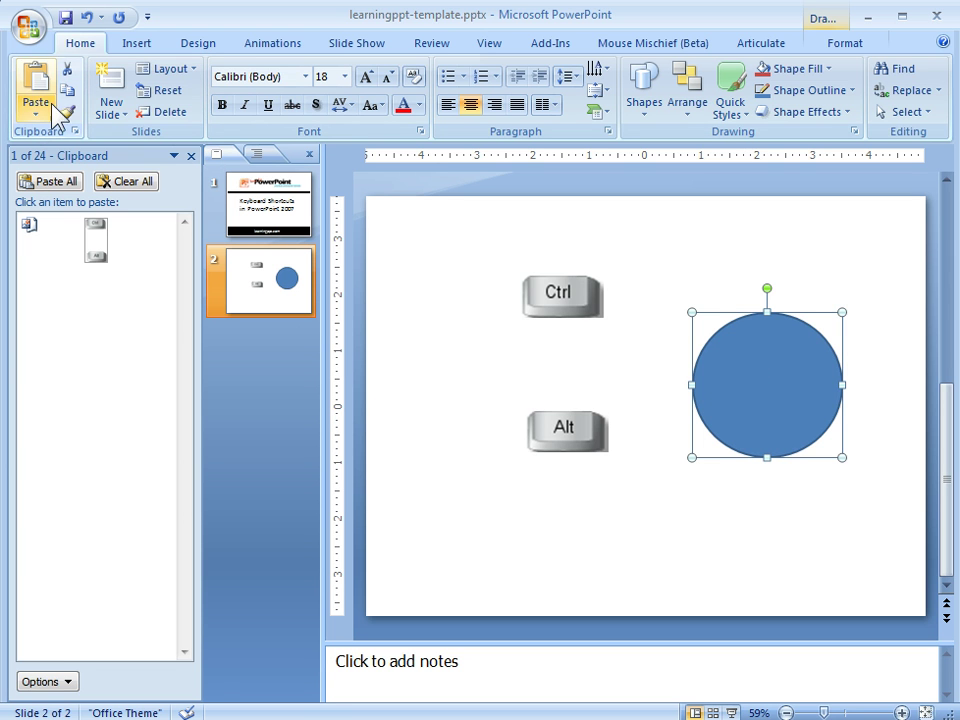
{"action": "left_click", "coordinate": [68, 90]}
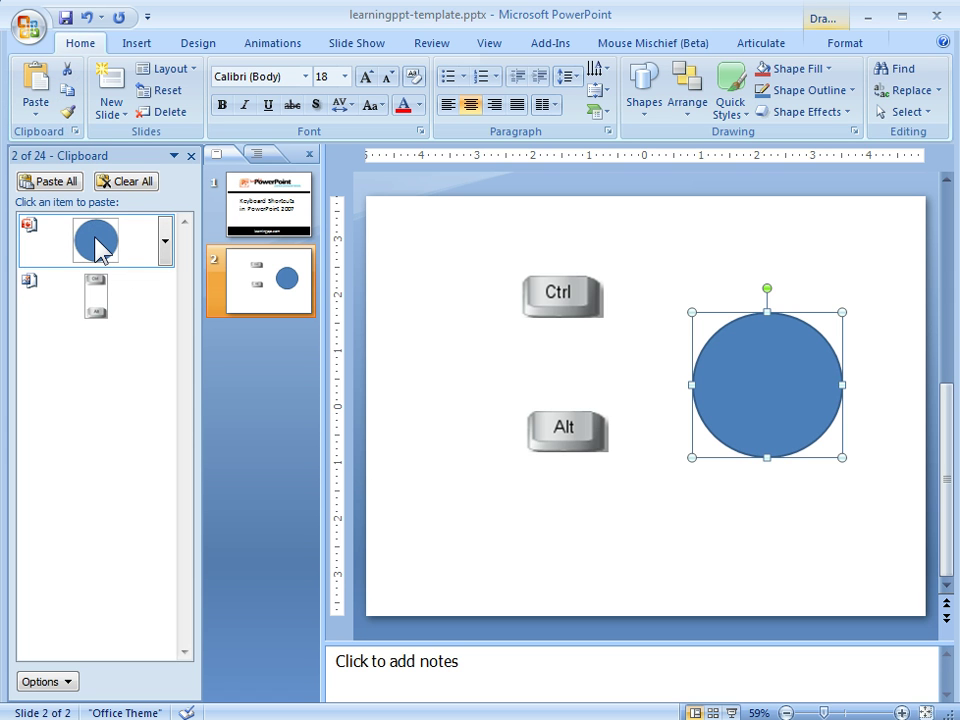
{"action": "left_click", "coordinate": [703, 536]}
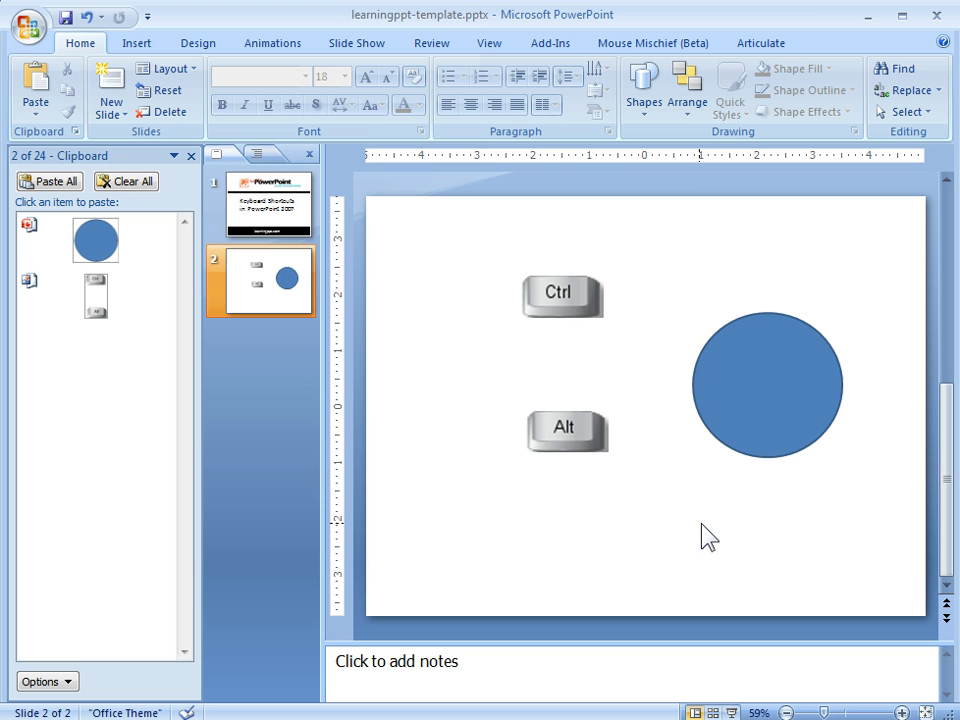
{"action": "left_click", "coordinate": [36, 100]}
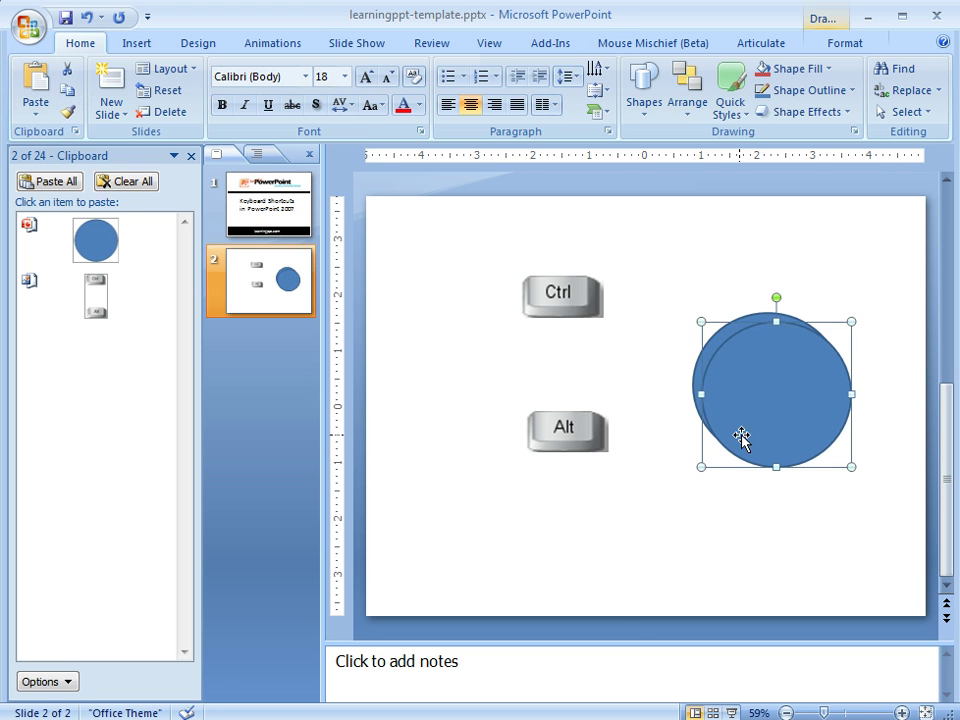
{"action": "mouse_move", "coordinate": [744, 439]}
{"action": "left_mouse_down"}
{"action": "mouse_move", "coordinate": [740, 420]}
{"action": "mouse_move", "coordinate": [638, 537]}
{"action": "left_mouse_up"}
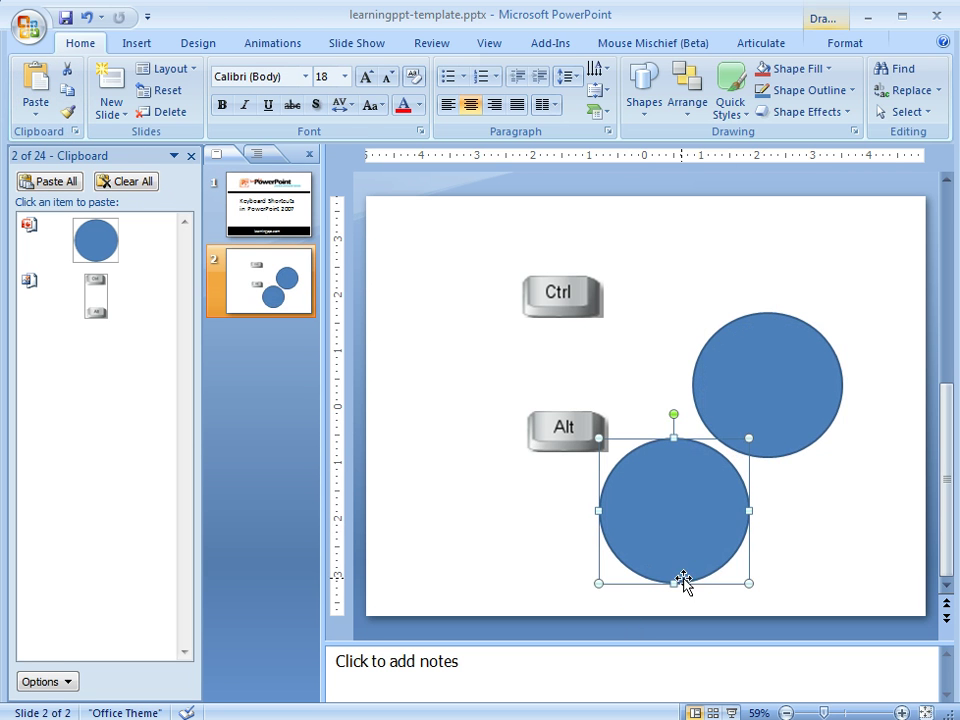
{"action": "key", "text": "Delete"}
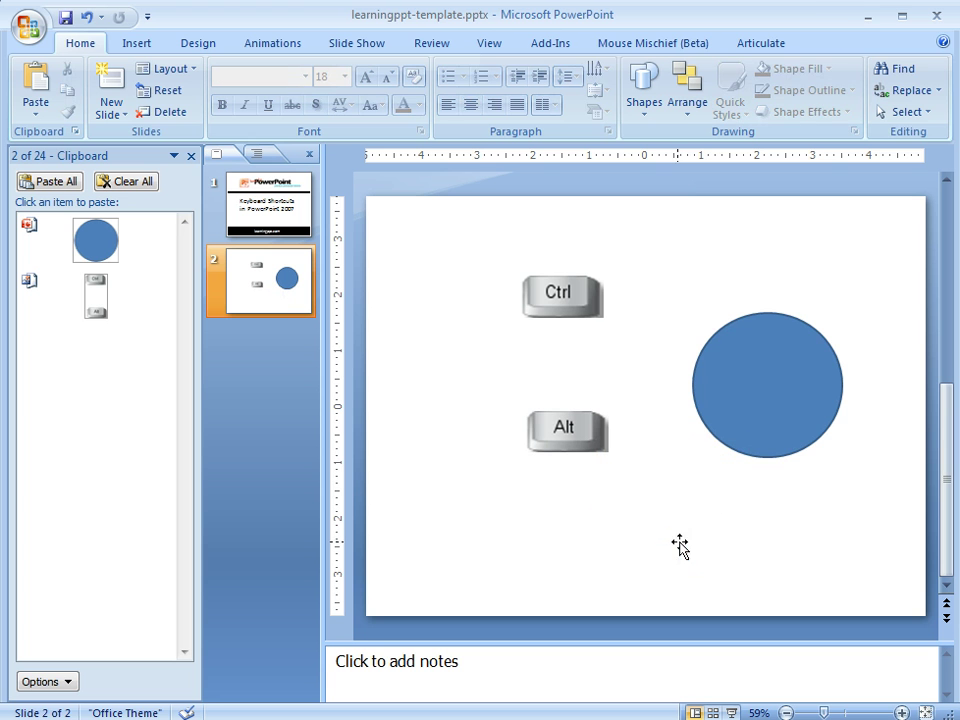
Step: Move the circle up so it sits level with the Ctrl key
{"action": "left_click_drag", "start_coordinate": [767, 399], "coordinate": [752, 324]}
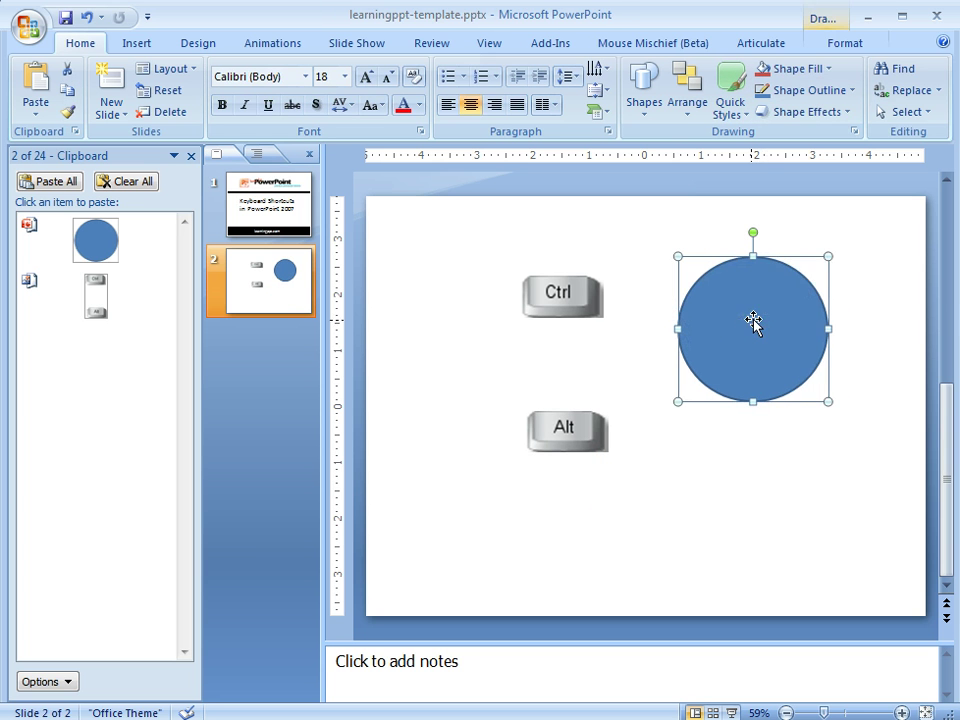
{"action": "right_click", "coordinate": [754, 330]}
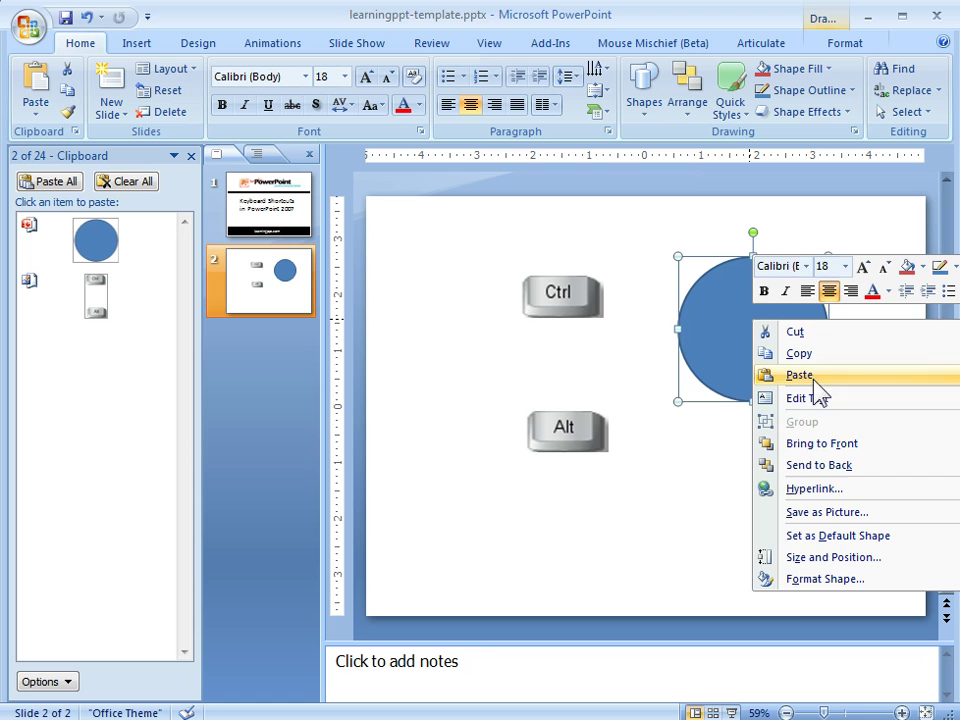
{"action": "left_click", "coordinate": [705, 499]}
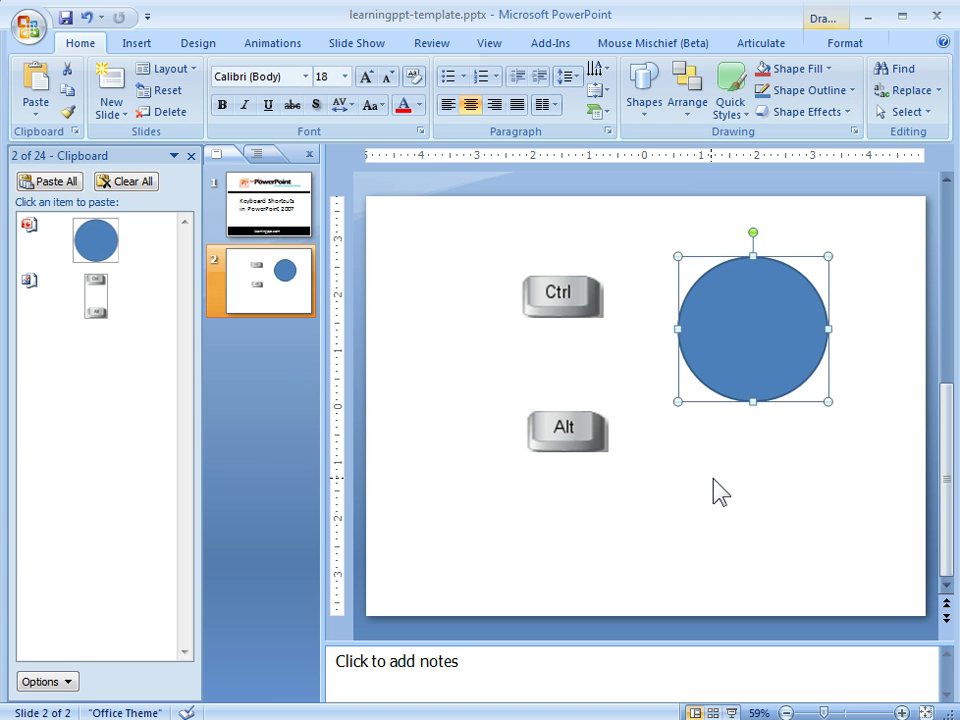
Step: Cut the circle with Ctrl+X and paste it back with Ctrl+V in place
{"action": "key", "text": "ctrl+x"}
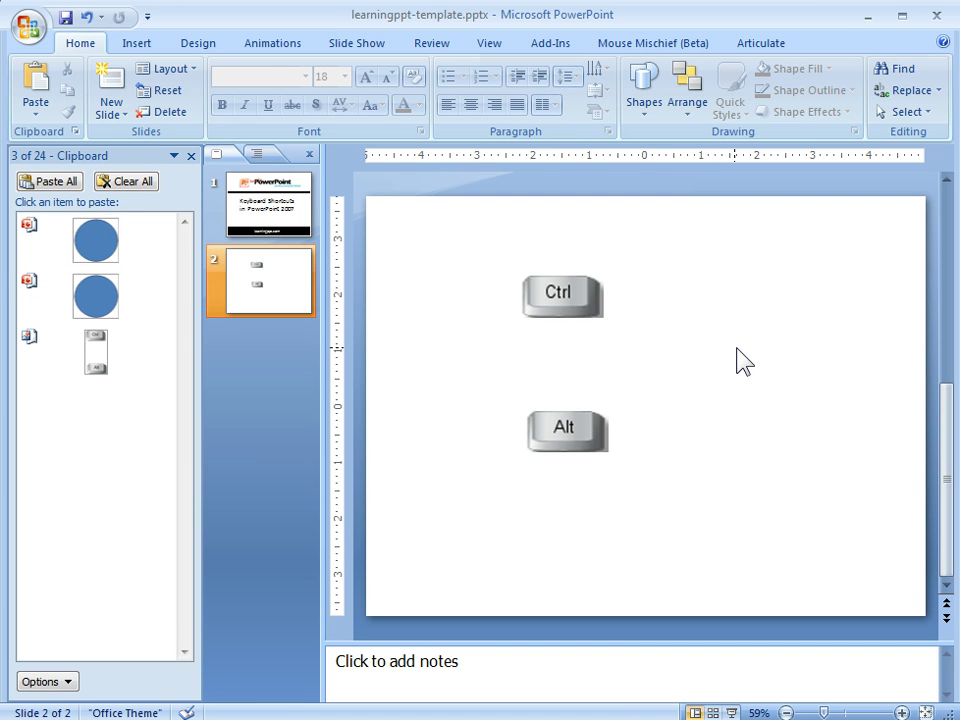
{"action": "key", "text": "ctrl+v"}
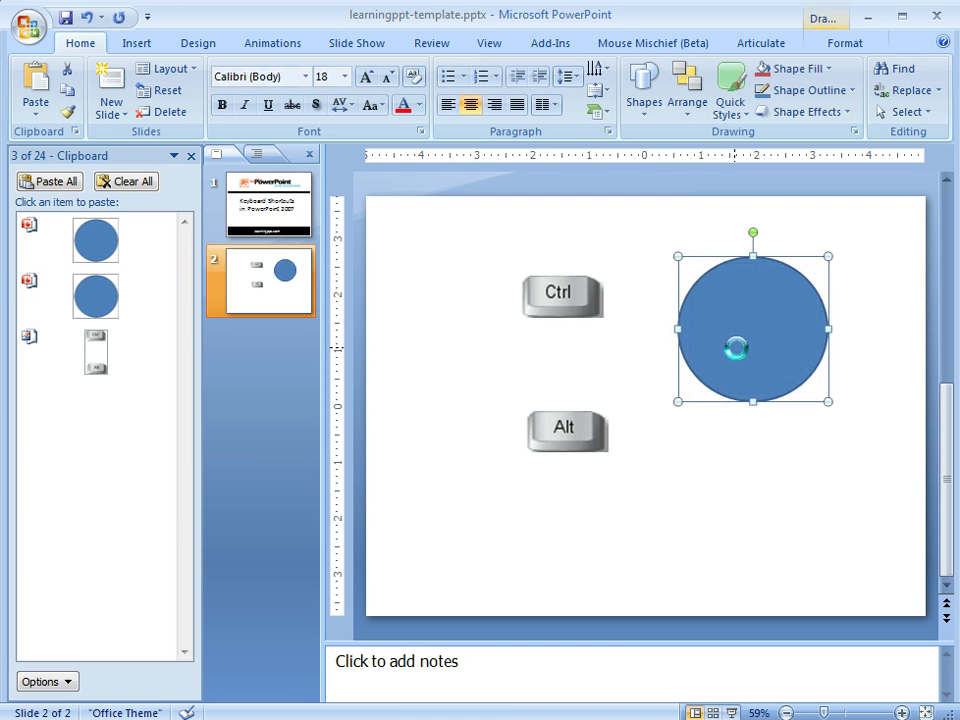
{"action": "left_click", "coordinate": [734, 450]}
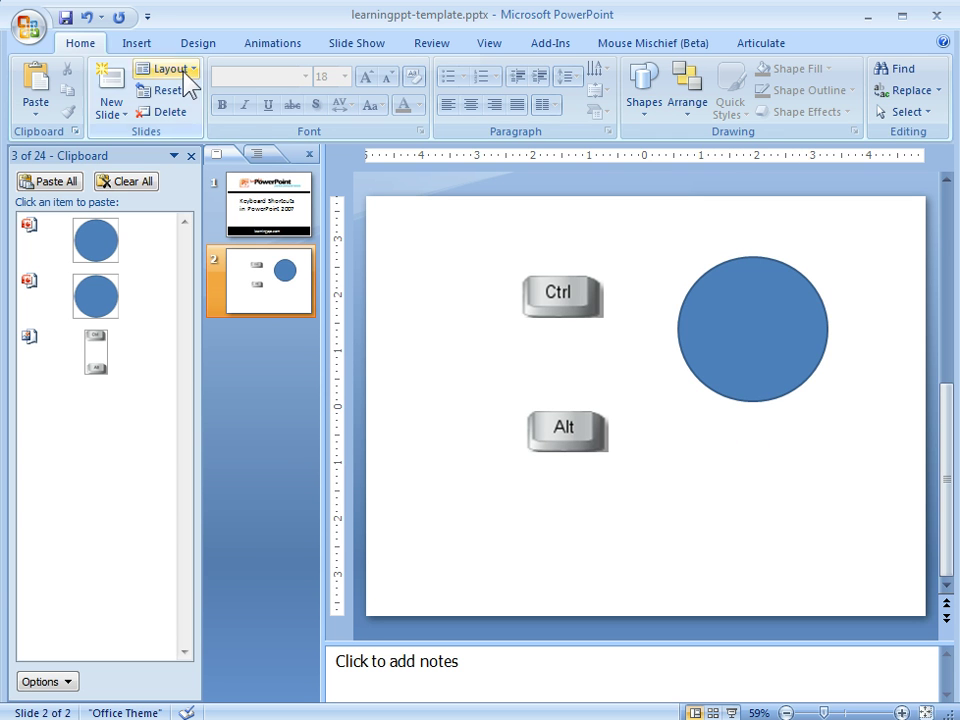
{"action": "left_click", "coordinate": [133, 46]}
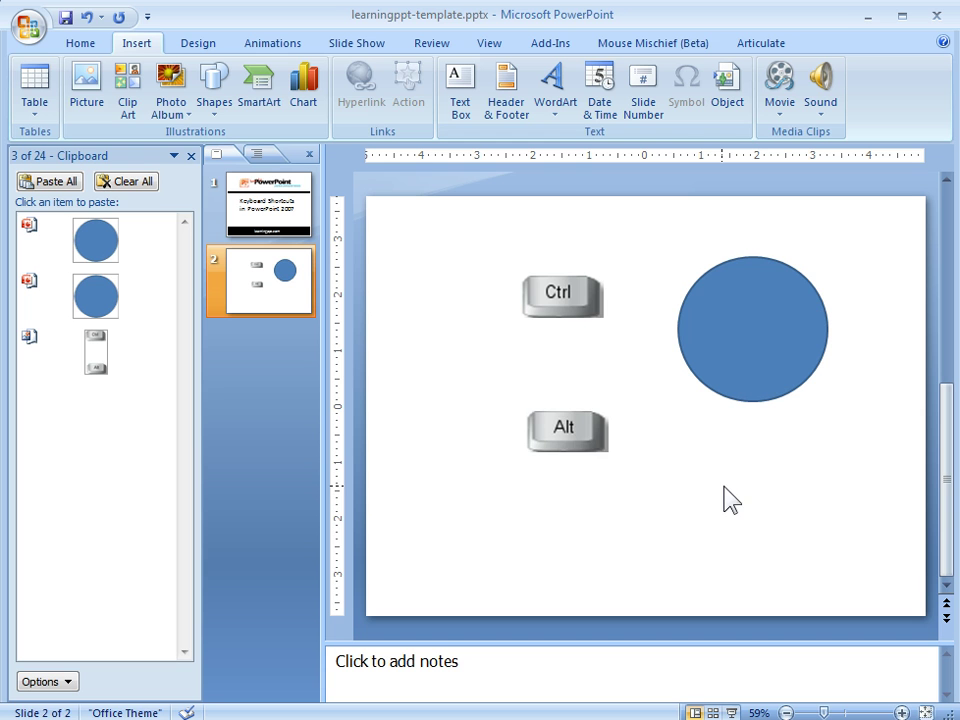
{"action": "left_click", "coordinate": [562, 426]}
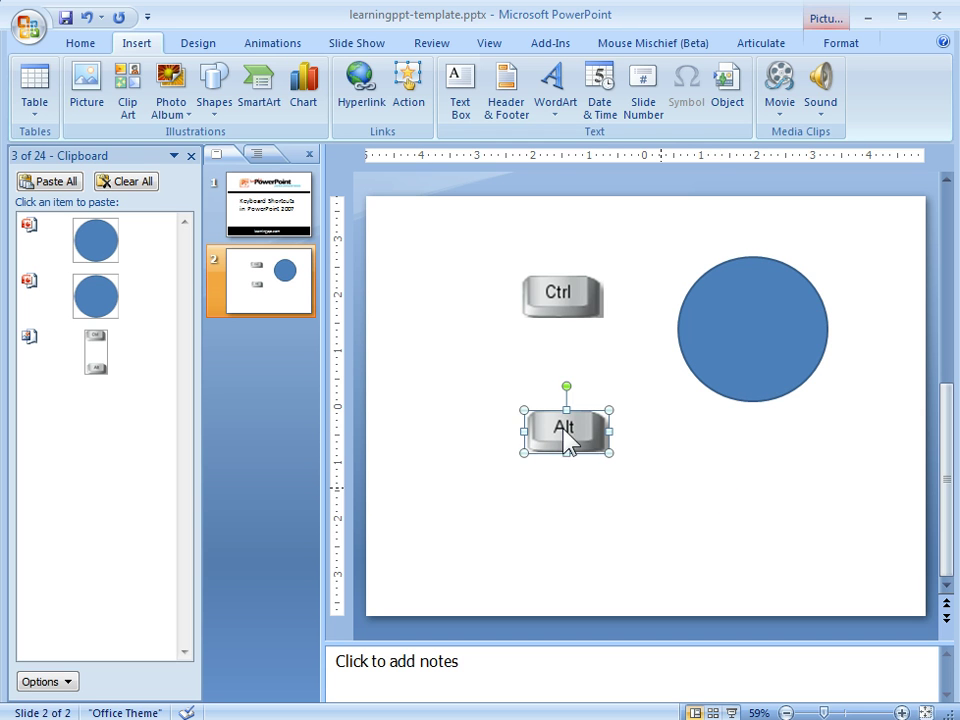
{"action": "left_click", "coordinate": [690, 500]}
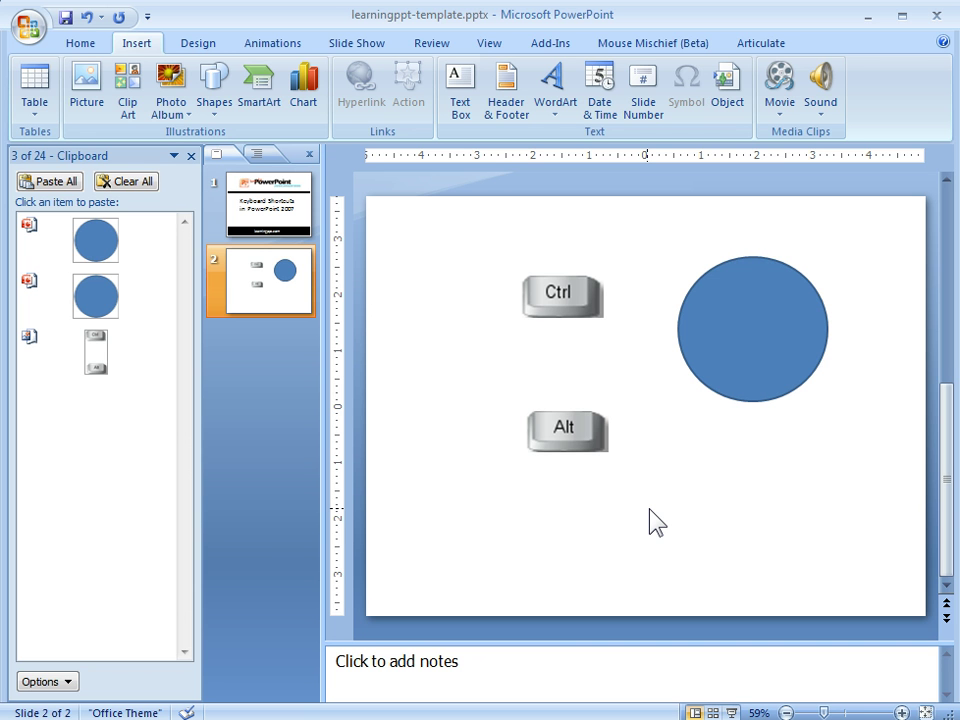
{"action": "key", "text": "alt"}
{"action": "key", "text": "alt"}
{"action": "key", "text": "alt"}
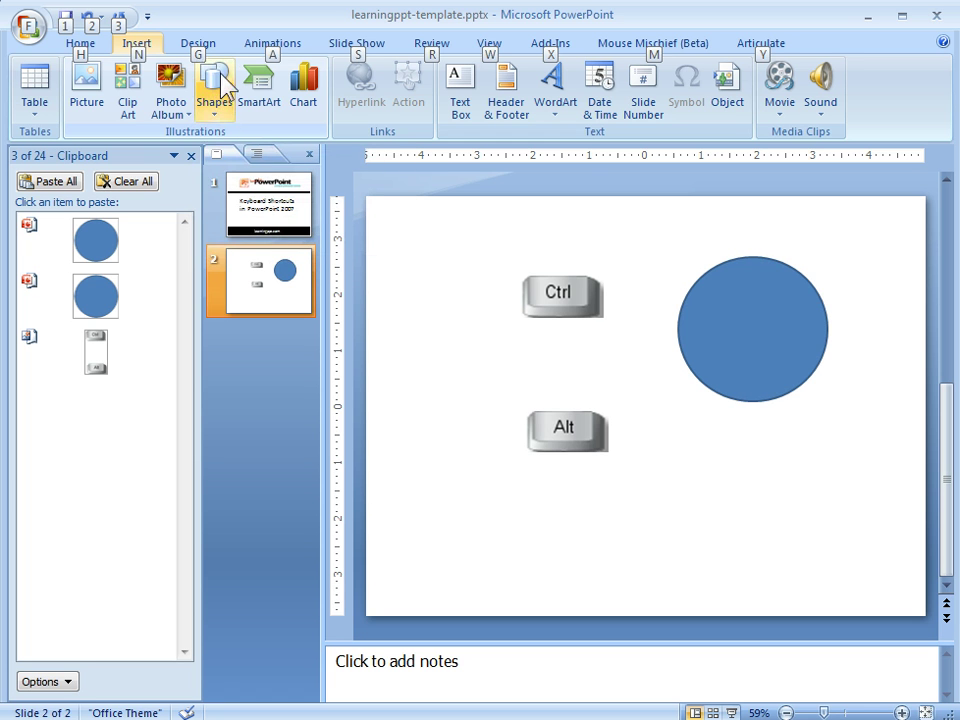
Step: Open Format Background through Design > Background Styles and close it without changes
{"action": "key", "text": "alt"}
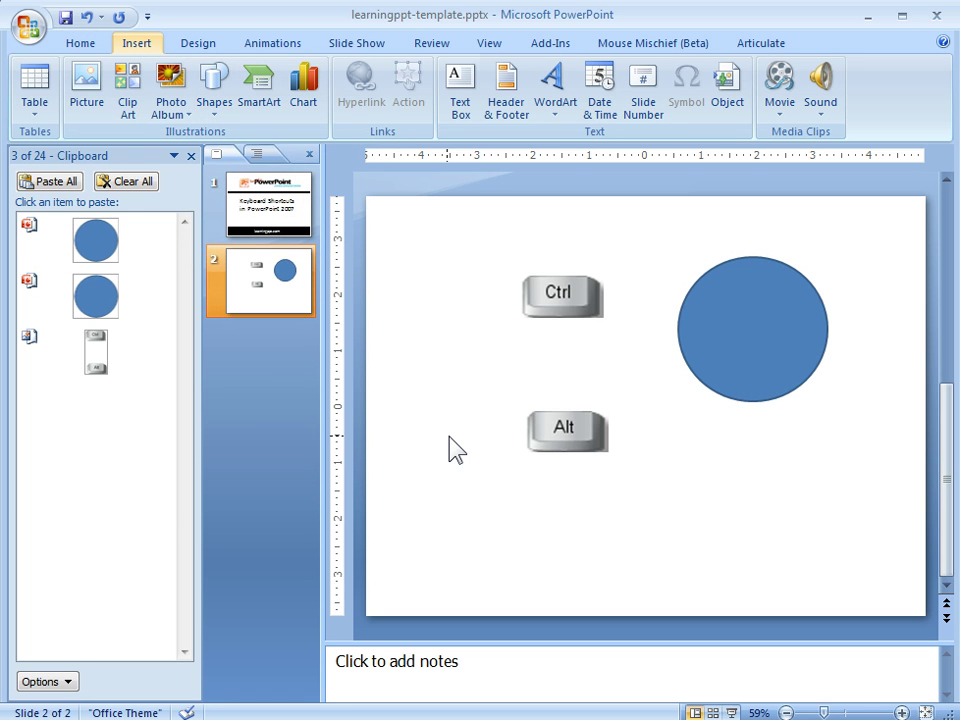
{"action": "key", "text": "alt+g"}
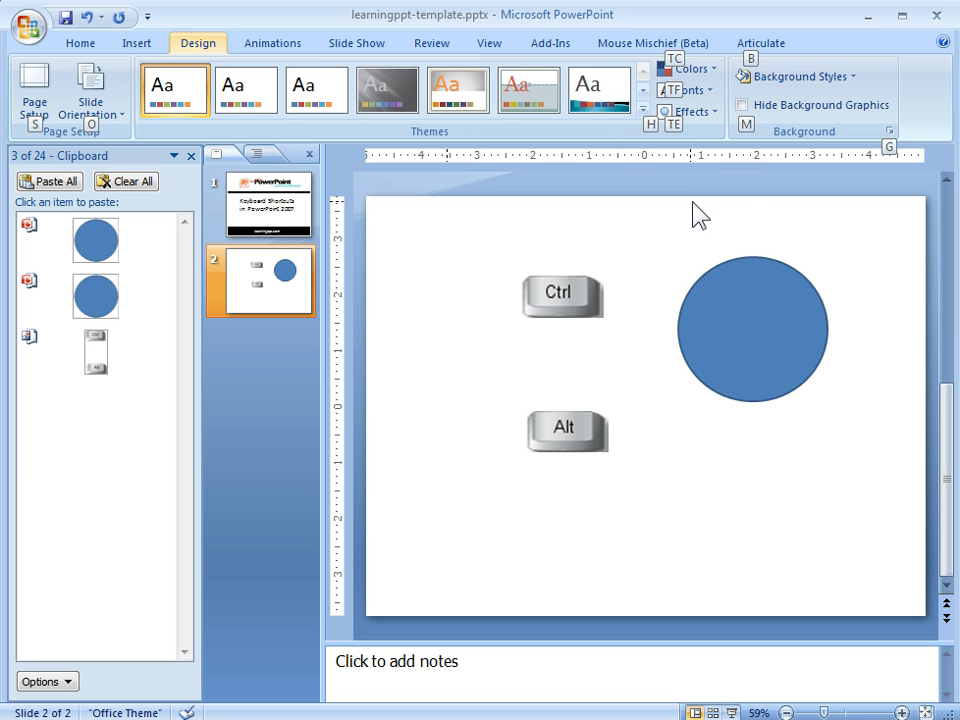
{"action": "key", "text": "b"}
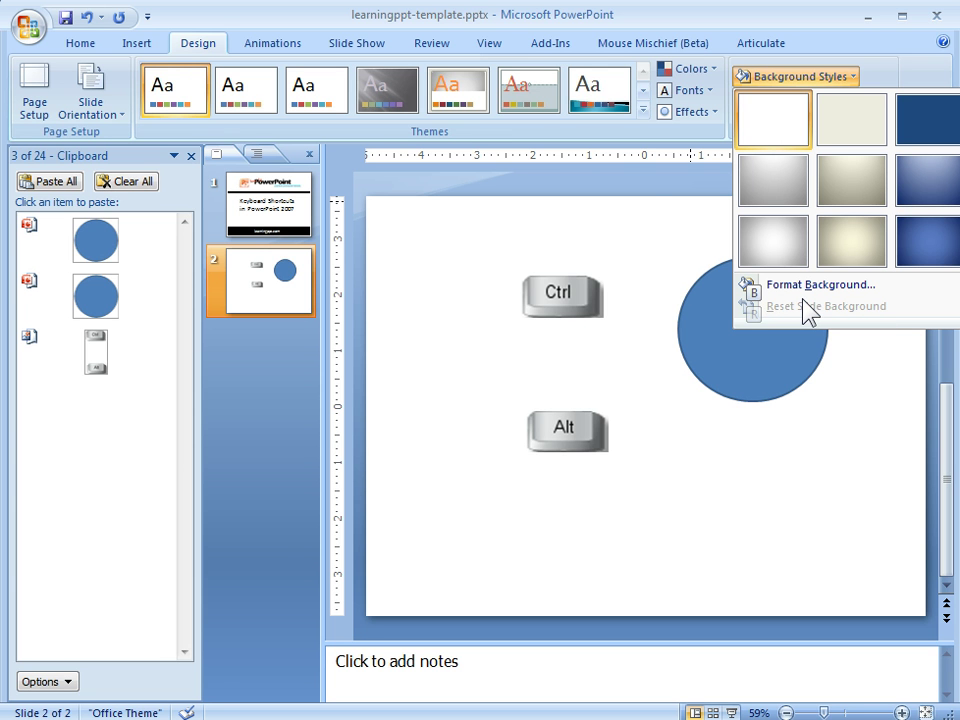
{"action": "key", "text": "b"}
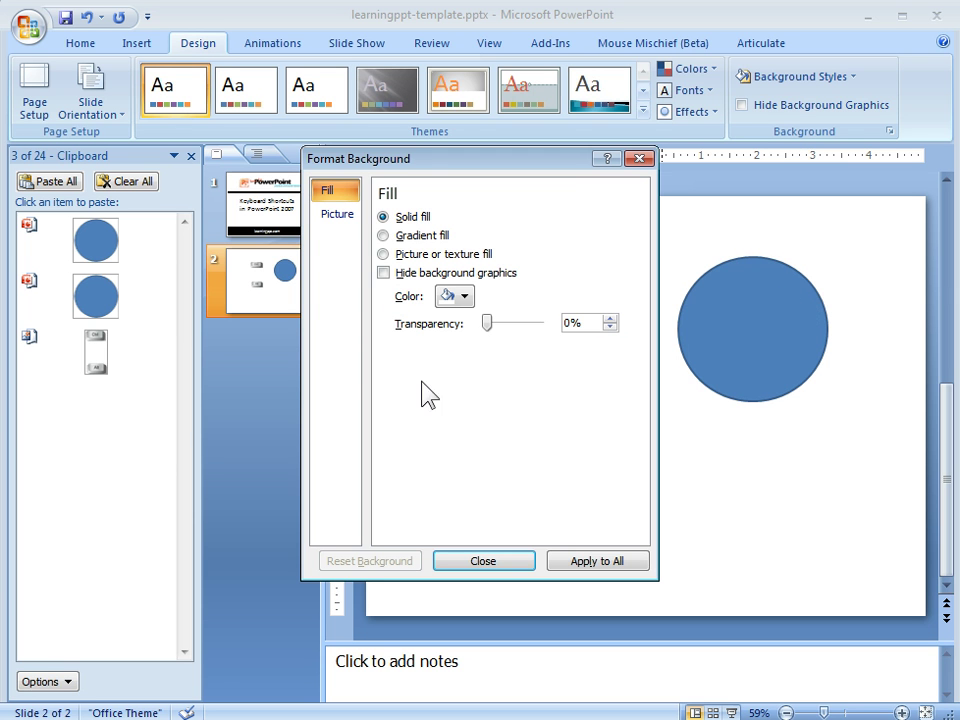
{"action": "left_click", "coordinate": [504, 566]}
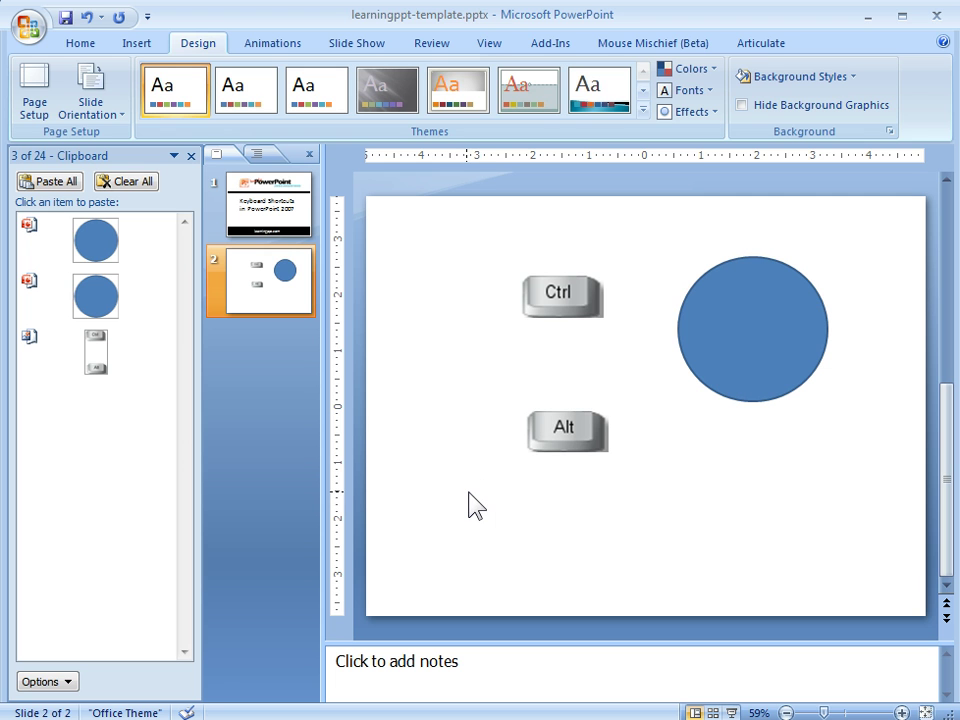
Step: Switch slide 2 to Notes Page view using the Alt, W, T shortcuts
{"action": "key", "text": "alt"}
{"action": "key", "text": "alt+w"}
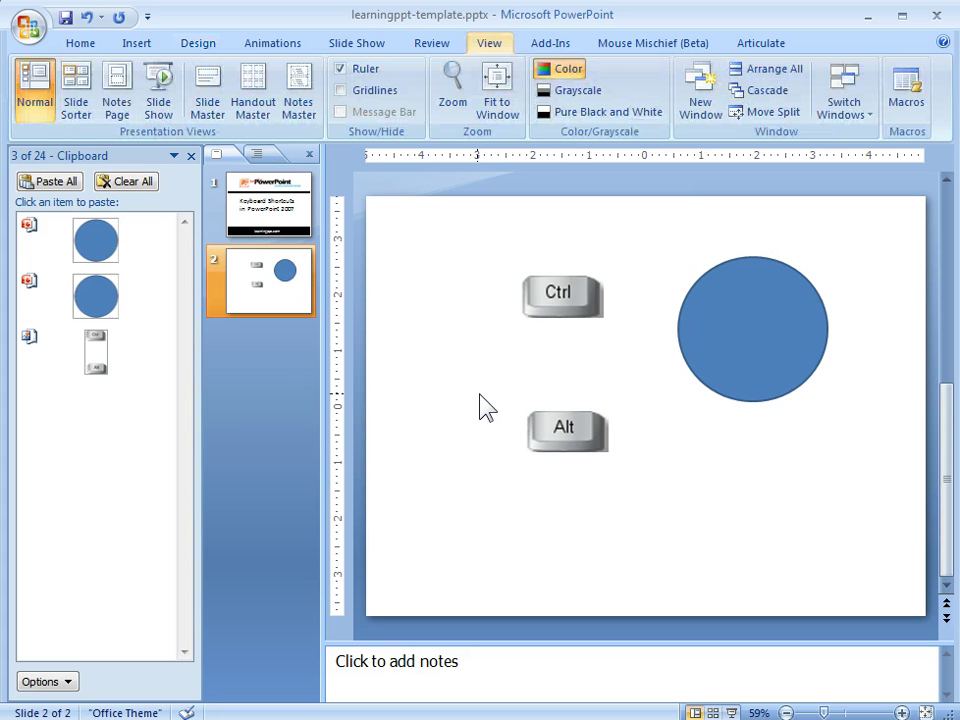
{"action": "key", "text": "alt+w"}
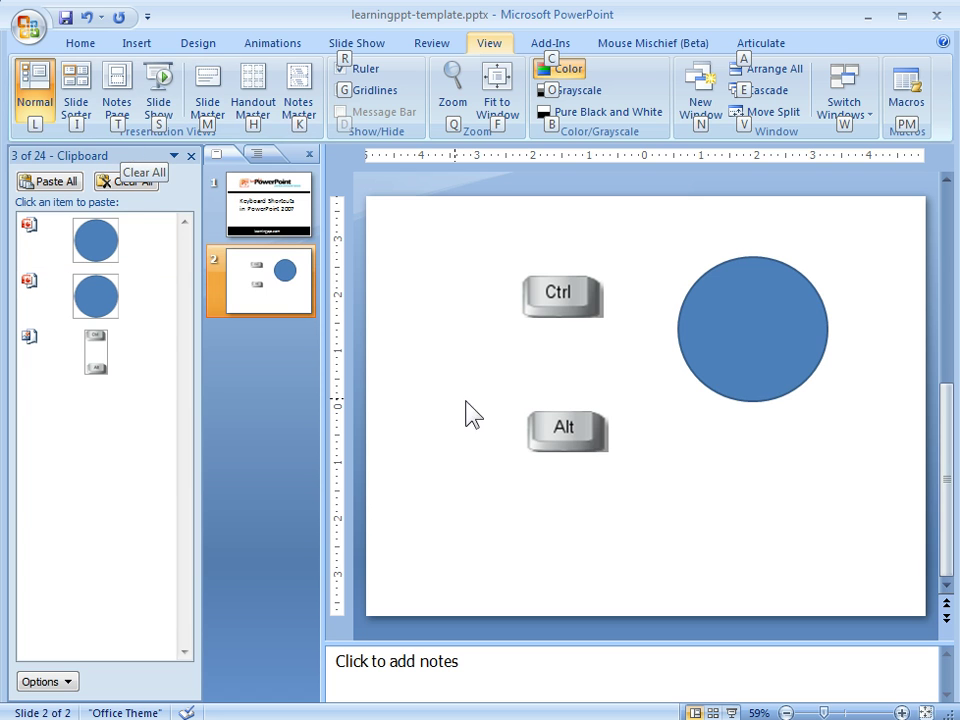
{"action": "key", "text": "t"}
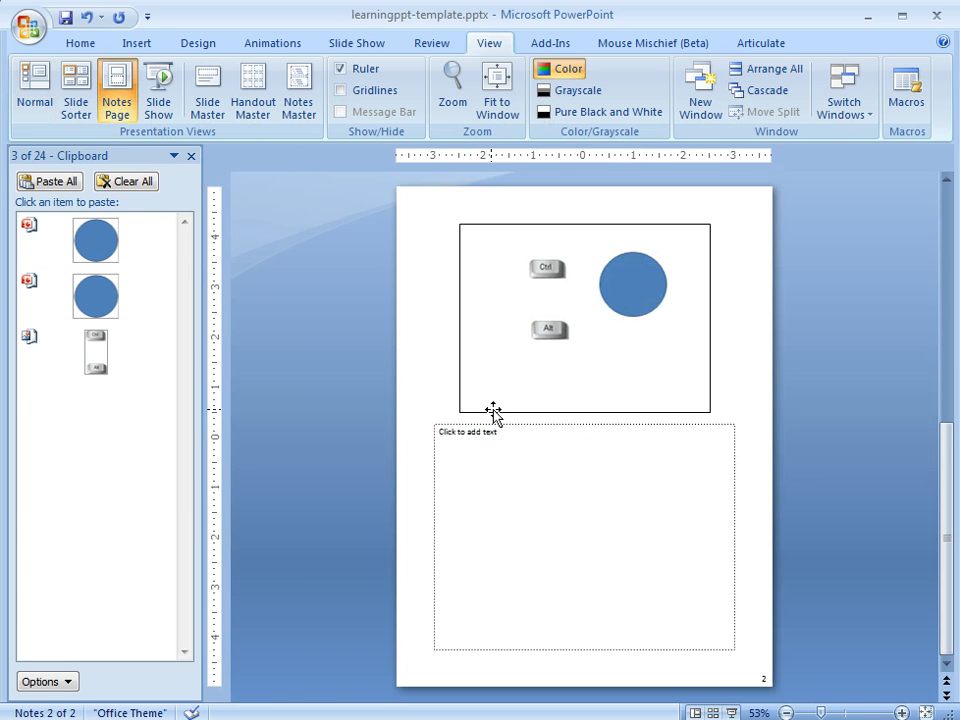